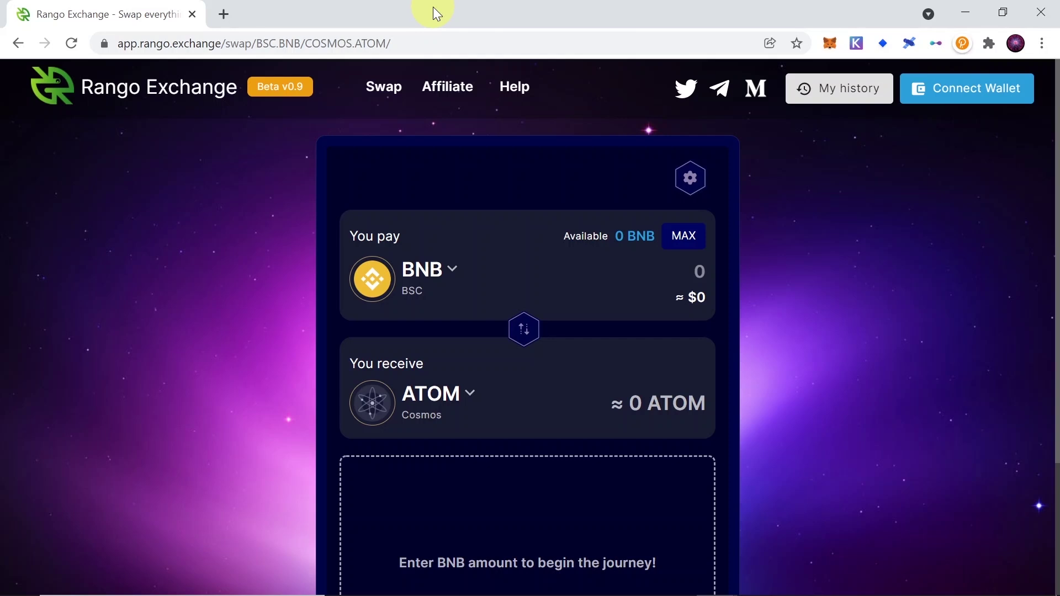
- Look at the pay-token list, then switch MetaMask from BSC Mainnet to Matic Mainnet
{"action": "left_click", "coordinate": [444, 271]}
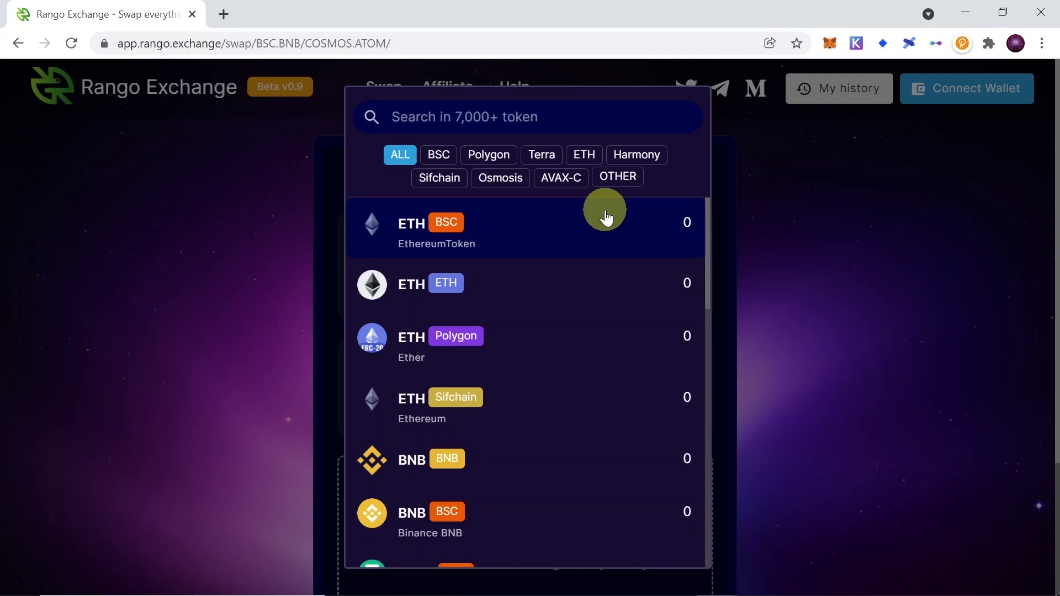
{"action": "left_click", "coordinate": [801, 198]}
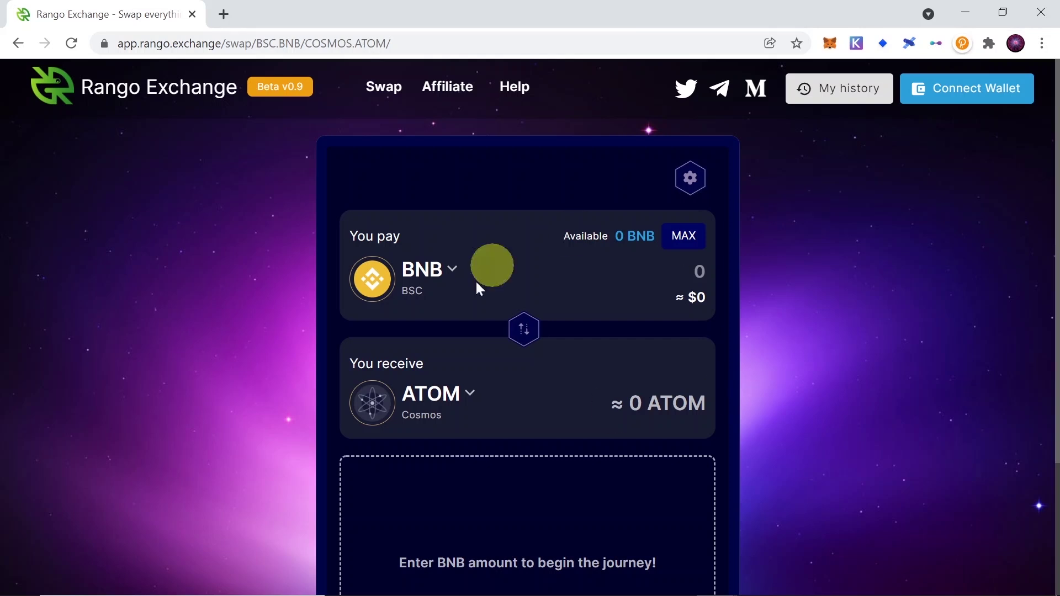
{"action": "left_click", "coordinate": [833, 43]}
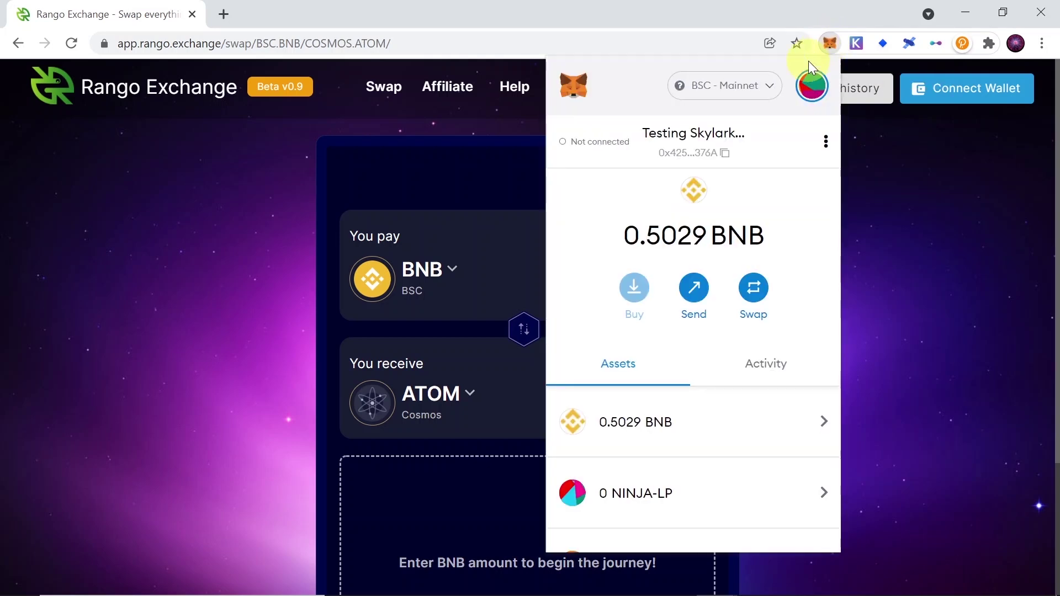
{"action": "left_click", "coordinate": [727, 90]}
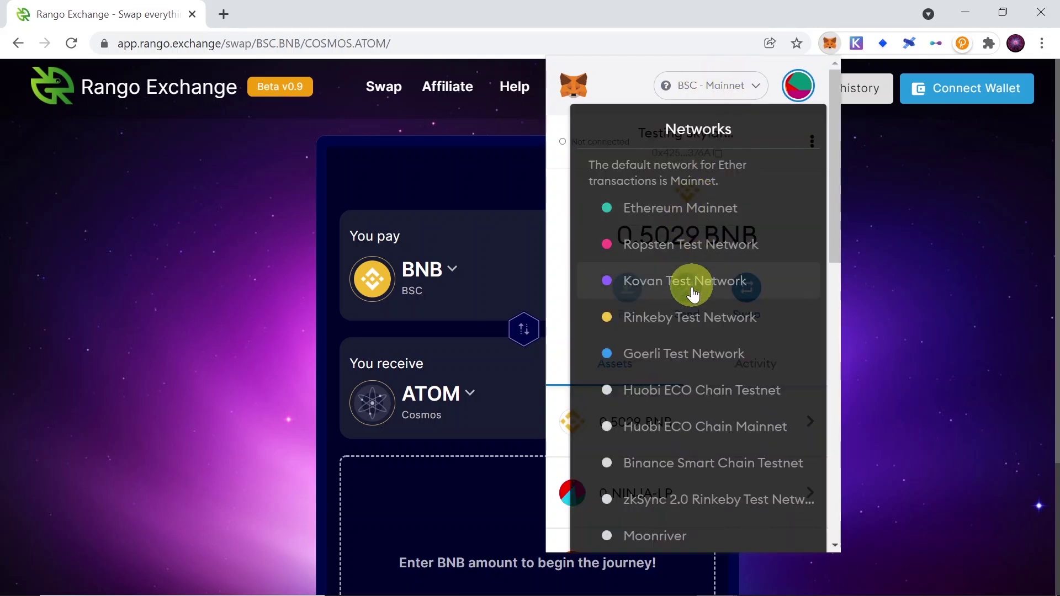
{"action": "scroll", "coordinate": [693, 296], "scroll_direction": "down", "scroll_amount": 2}
{"action": "scroll", "coordinate": [692, 298], "scroll_direction": "down", "scroll_amount": 2}
{"action": "scroll", "coordinate": [693, 301], "scroll_direction": "down", "scroll_amount": 2}
{"action": "scroll", "coordinate": [693, 304], "scroll_direction": "down", "scroll_amount": 3}
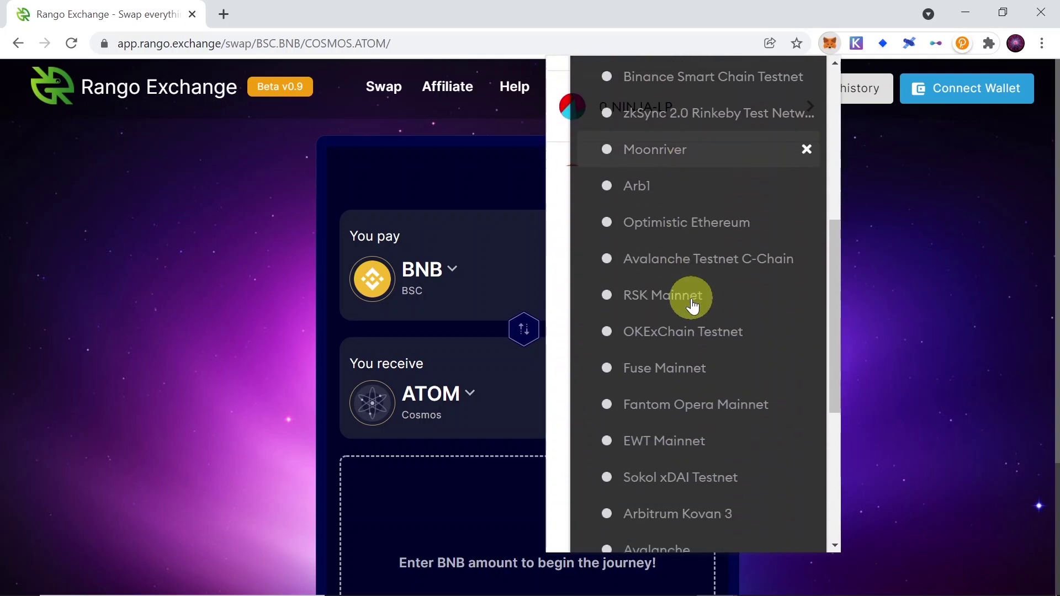
{"action": "scroll", "coordinate": [692, 301], "scroll_direction": "down", "scroll_amount": 2}
{"action": "scroll", "coordinate": [691, 298], "scroll_direction": "down", "scroll_amount": 2}
{"action": "scroll", "coordinate": [692, 302], "scroll_direction": "down", "scroll_amount": 2}
{"action": "scroll", "coordinate": [694, 305], "scroll_direction": "down", "scroll_amount": 1}
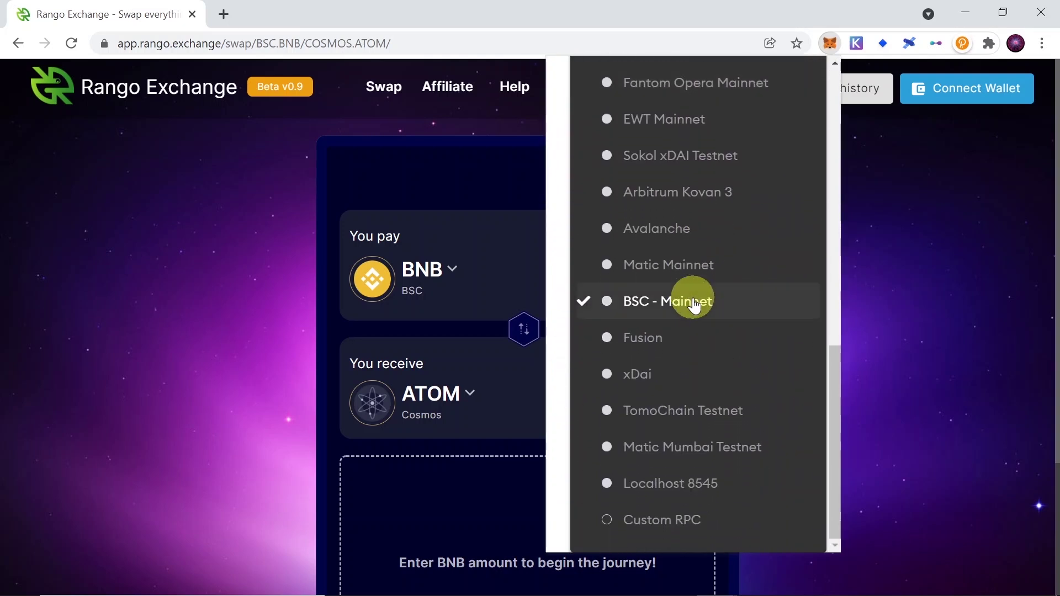
{"action": "left_click", "coordinate": [661, 266]}
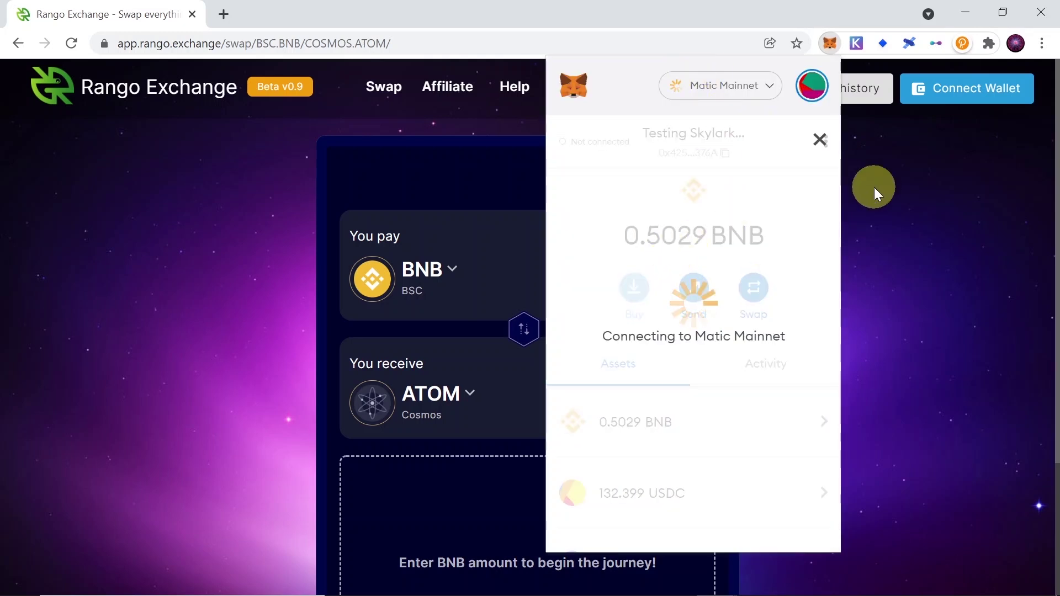
- Connect the MetaMask account to Rango and decline the network-switch request
{"action": "left_click", "coordinate": [930, 204]}
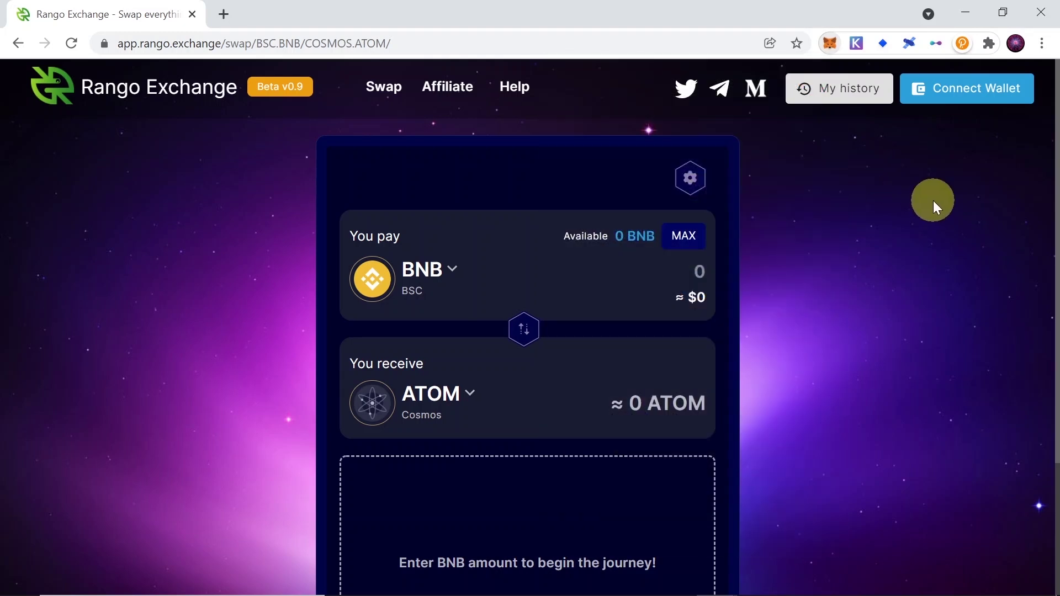
{"action": "left_click", "coordinate": [963, 101]}
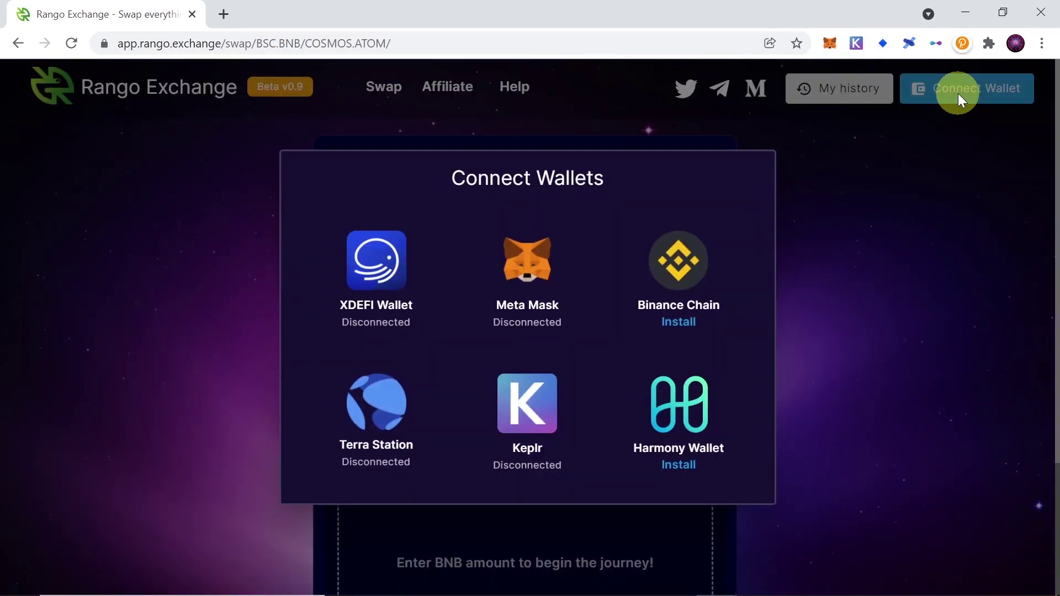
{"action": "left_click", "coordinate": [534, 268]}
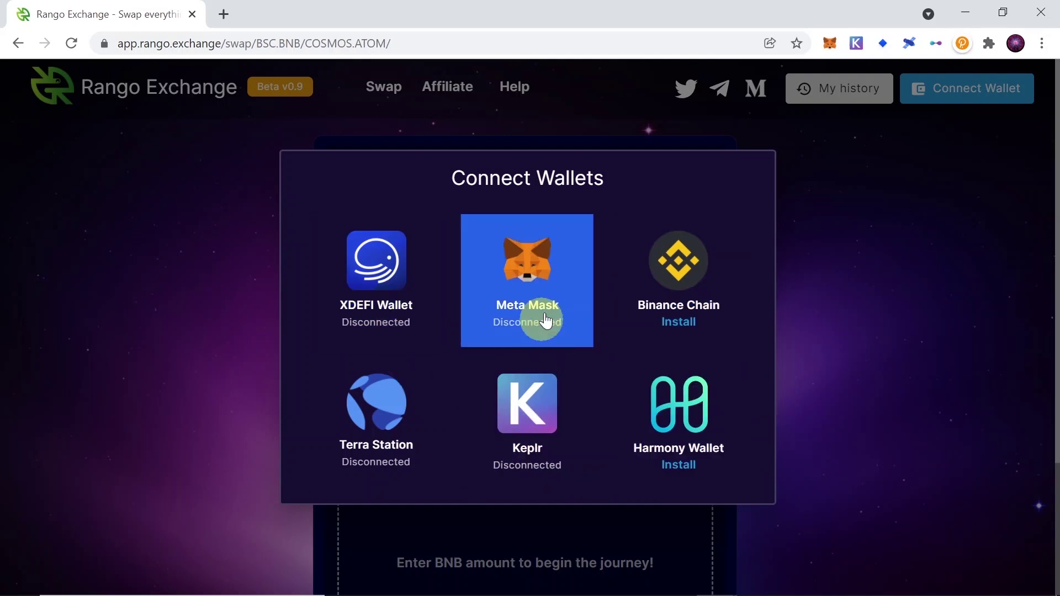
{"action": "left_click", "coordinate": [532, 281]}
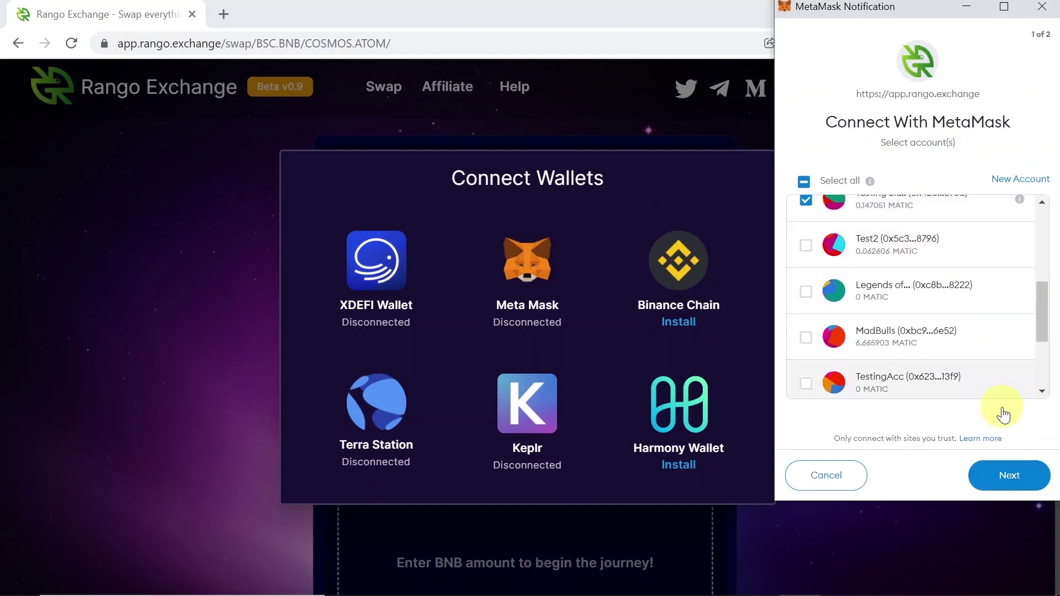
{"action": "left_click", "coordinate": [1020, 479]}
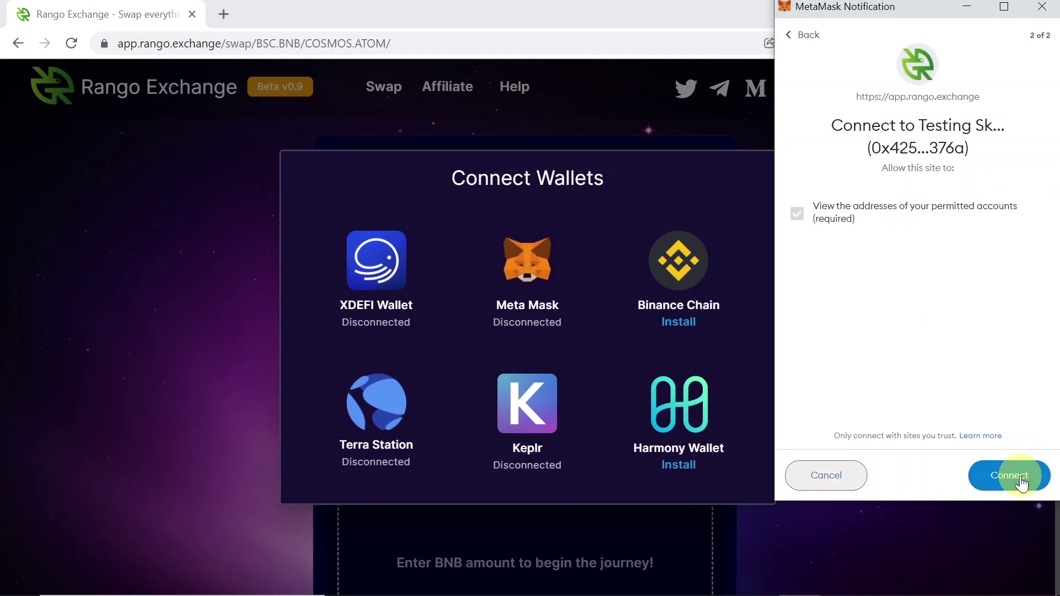
{"action": "left_click", "coordinate": [1020, 479]}
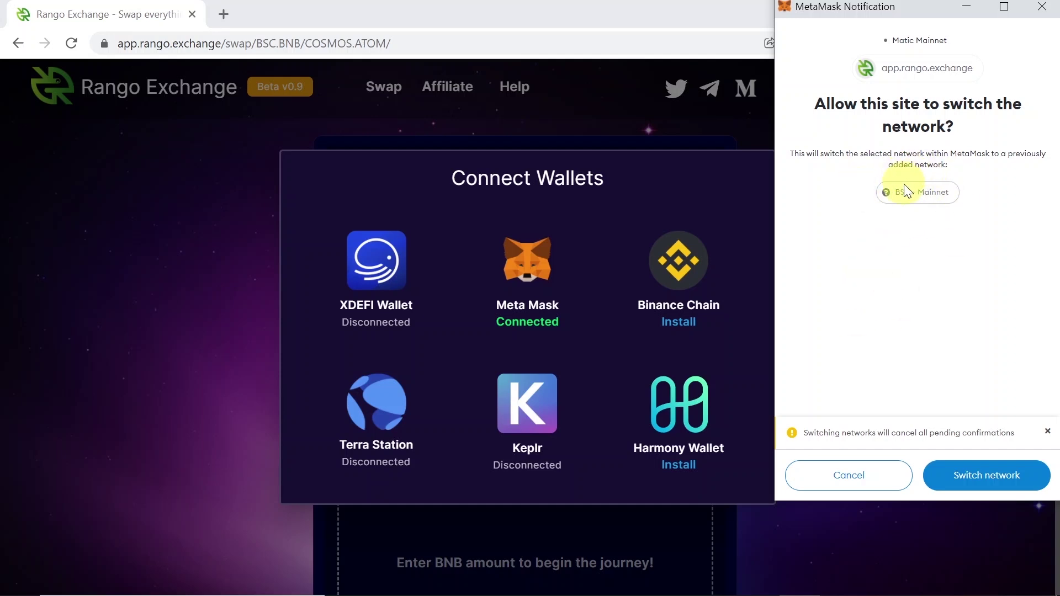
{"action": "left_click", "coordinate": [856, 482]}
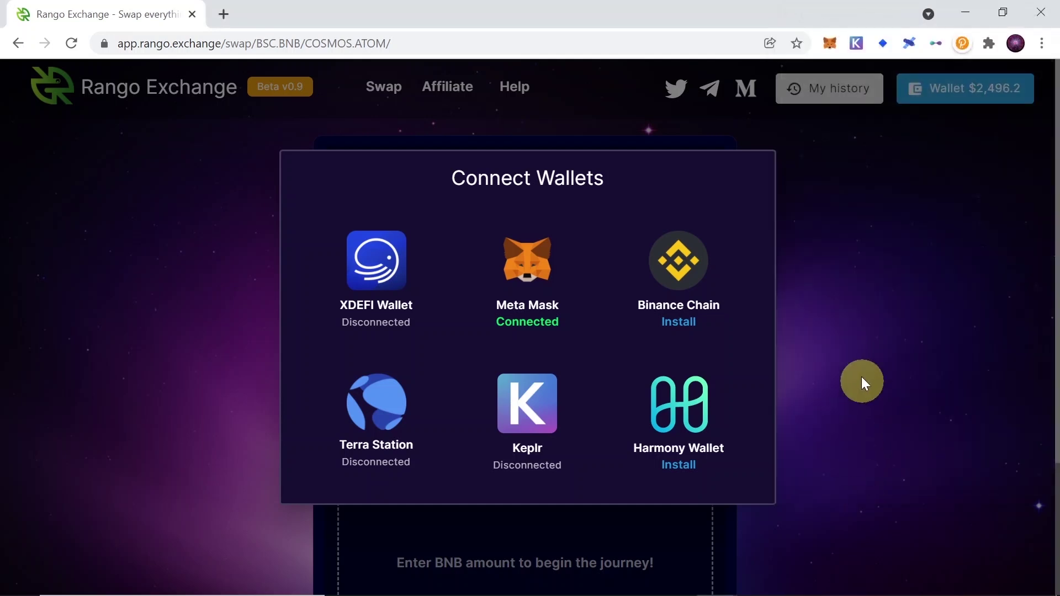
- Choose USDC on Polygon as the token to pay
{"action": "left_click", "coordinate": [862, 358]}
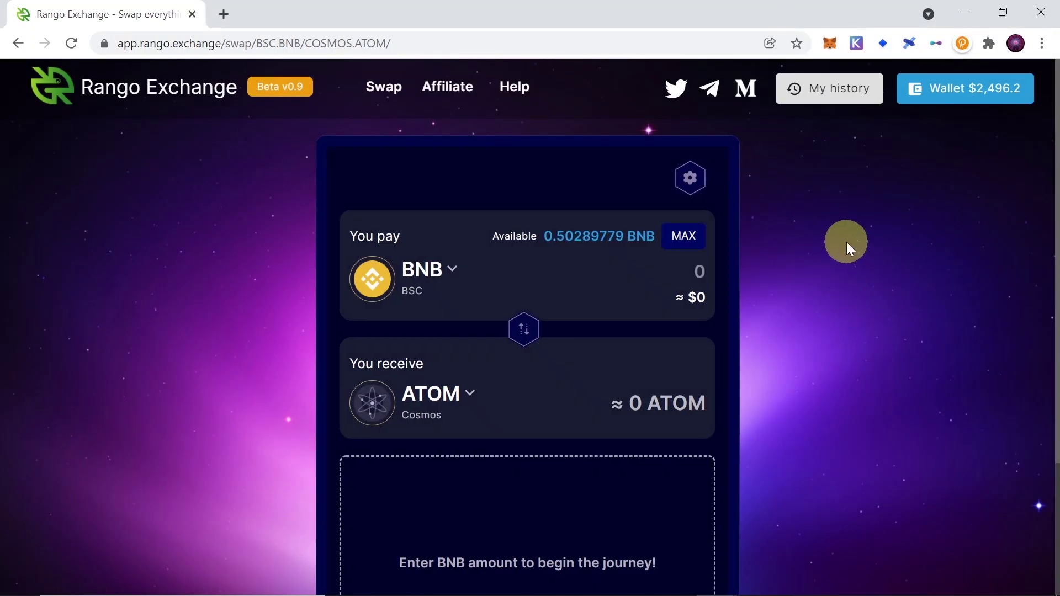
{"action": "left_click", "coordinate": [426, 274]}
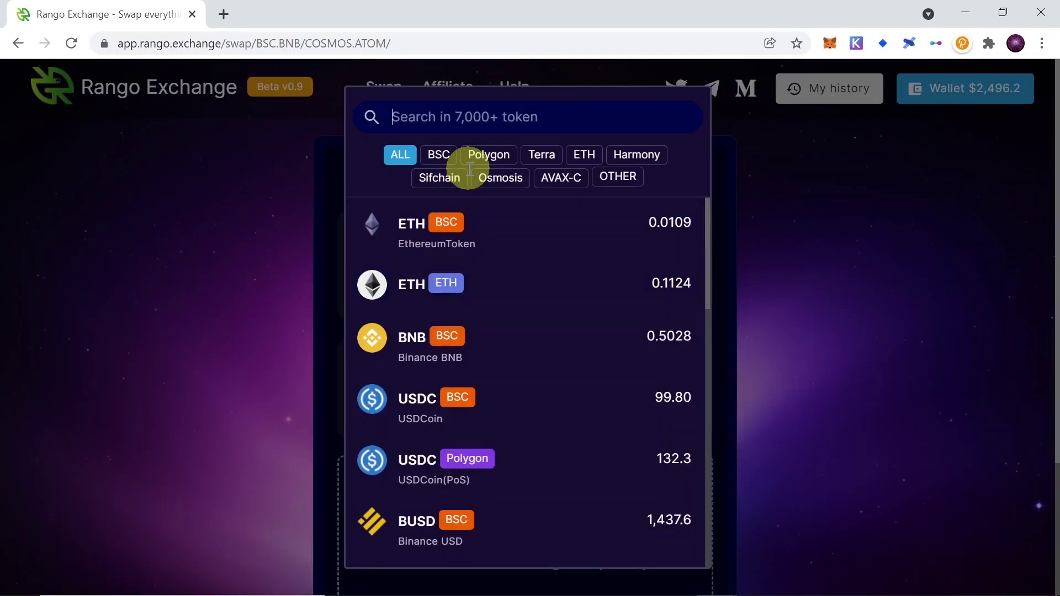
{"action": "left_click", "coordinate": [489, 155]}
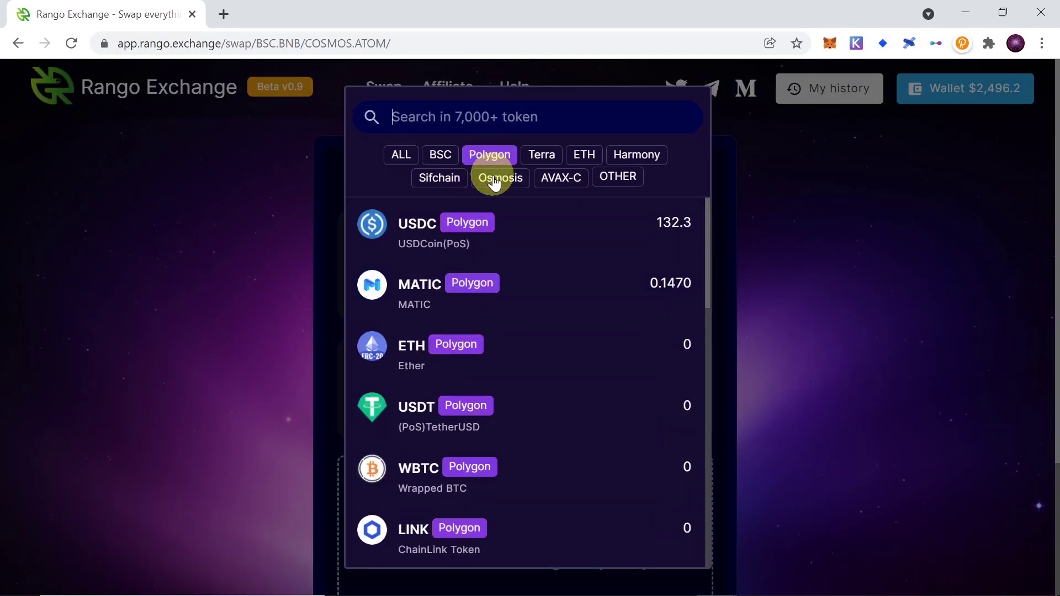
{"action": "left_click", "coordinate": [572, 225]}
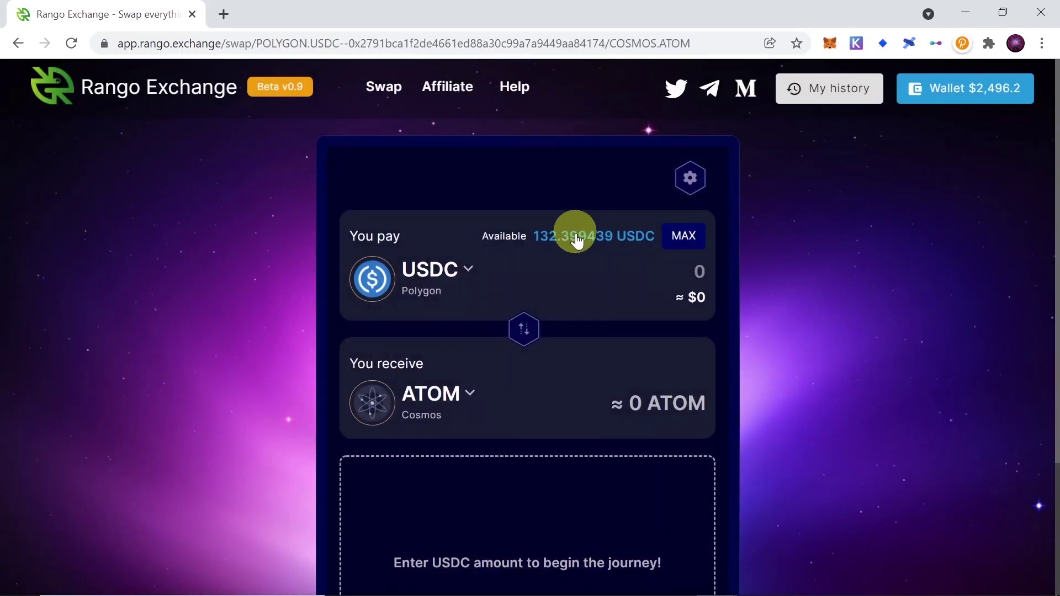
- Pay the full 132.399439 USDC balance and filter the receive tokens to Terra
{"action": "left_click", "coordinate": [662, 266]}
{"action": "type", "text": "1"}
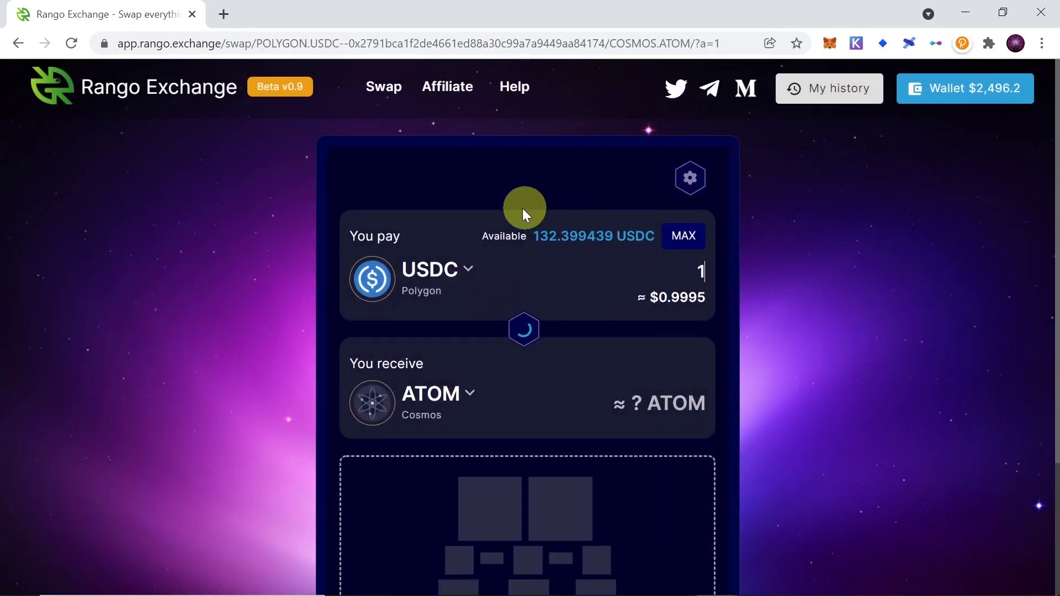
{"action": "left_click", "coordinate": [690, 236]}
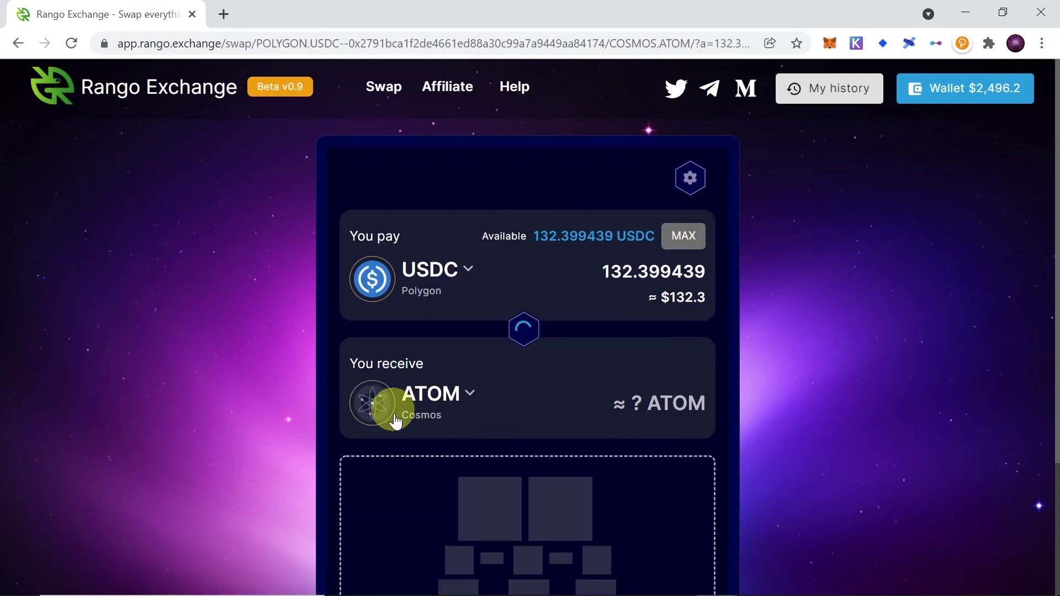
{"action": "left_click", "coordinate": [457, 394]}
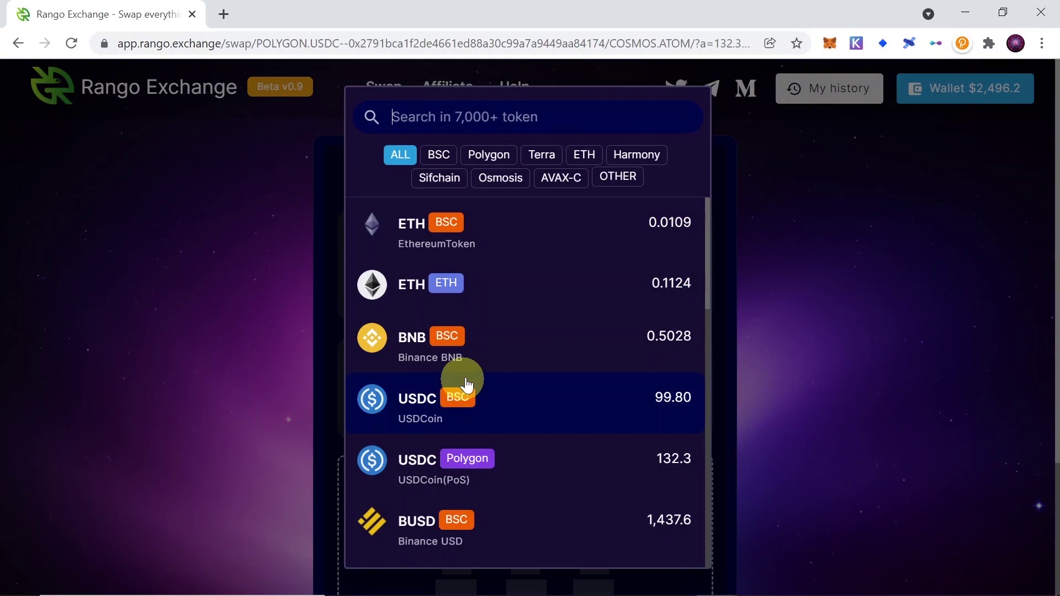
{"action": "left_click", "coordinate": [552, 161]}
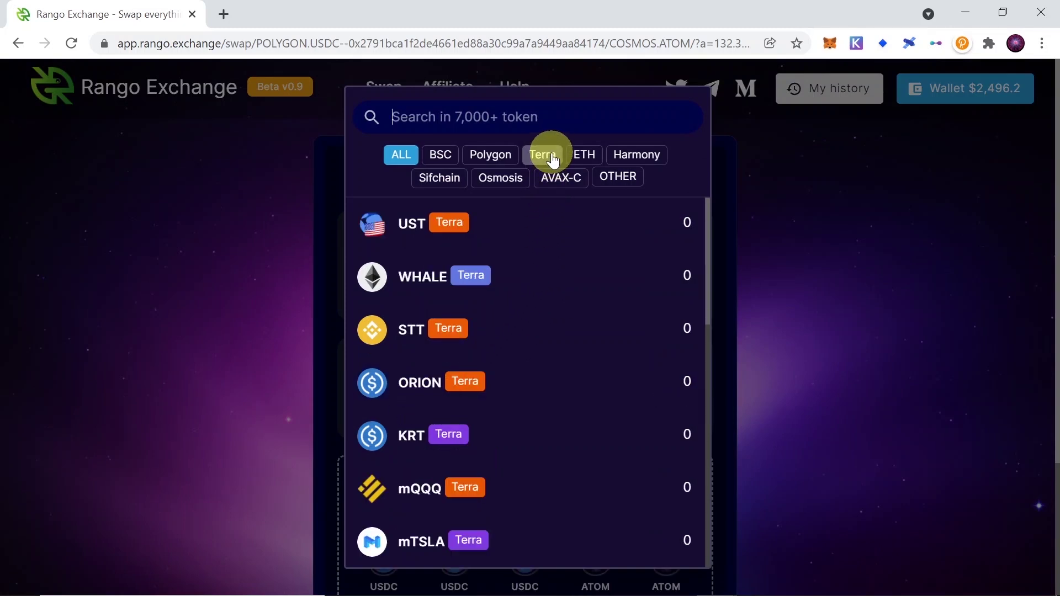
{"action": "left_click", "coordinate": [389, 223]}
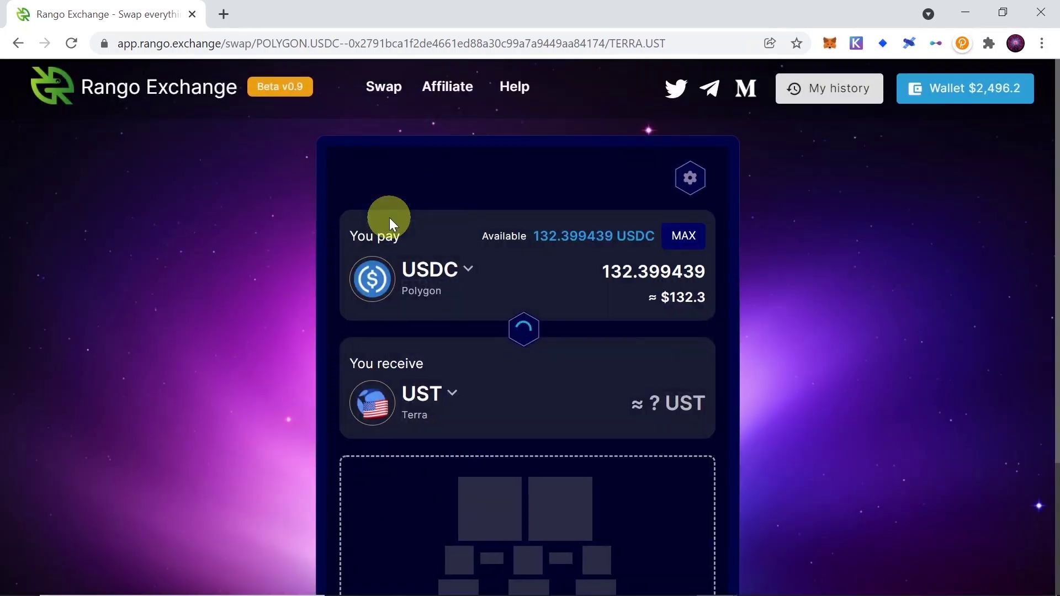
{"action": "scroll", "coordinate": [679, 345], "scroll_direction": "down", "scroll_amount": 2}
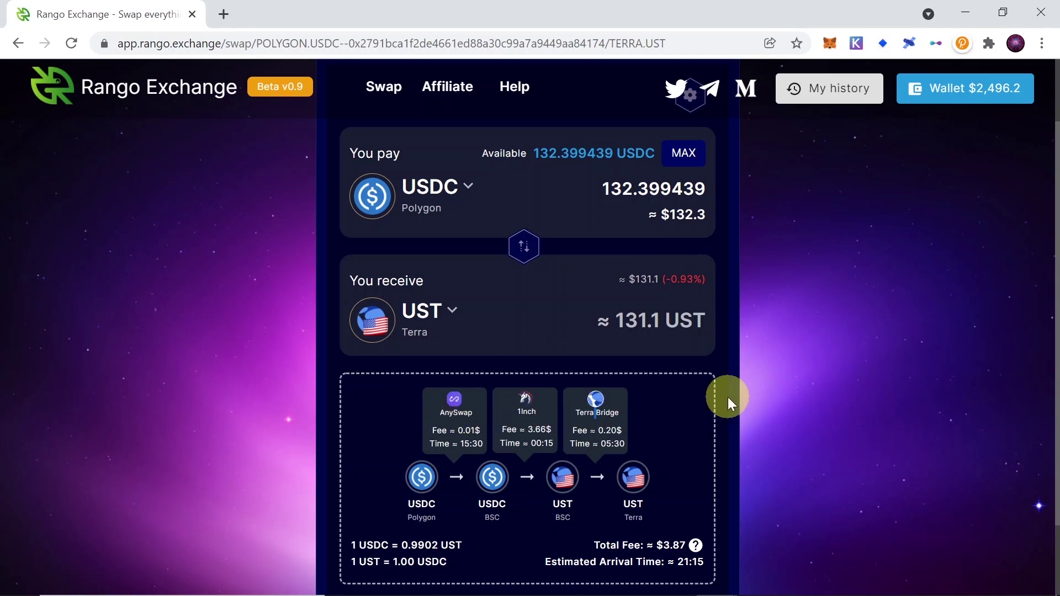
{"action": "left_click_drag", "start_coordinate": [664, 544], "coordinate": [684, 545]}
{"action": "scroll", "coordinate": [684, 541], "scroll_direction": "down", "scroll_amount": 2}
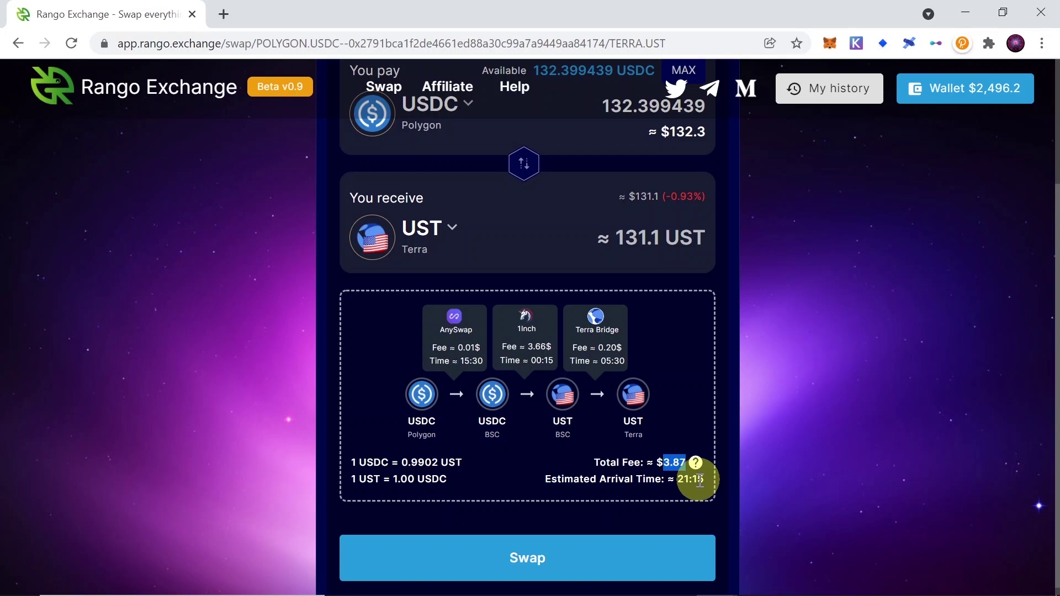
- Paste the Terra Station address as the destination wallet and confirm the swap
{"action": "left_click", "coordinate": [524, 549]}
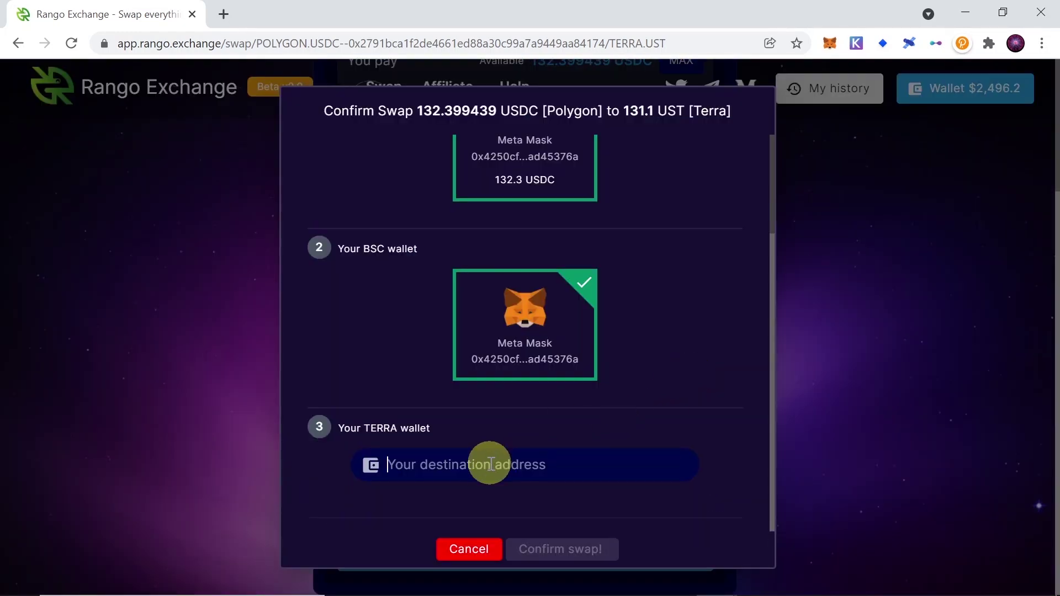
{"action": "left_click", "coordinate": [486, 461]}
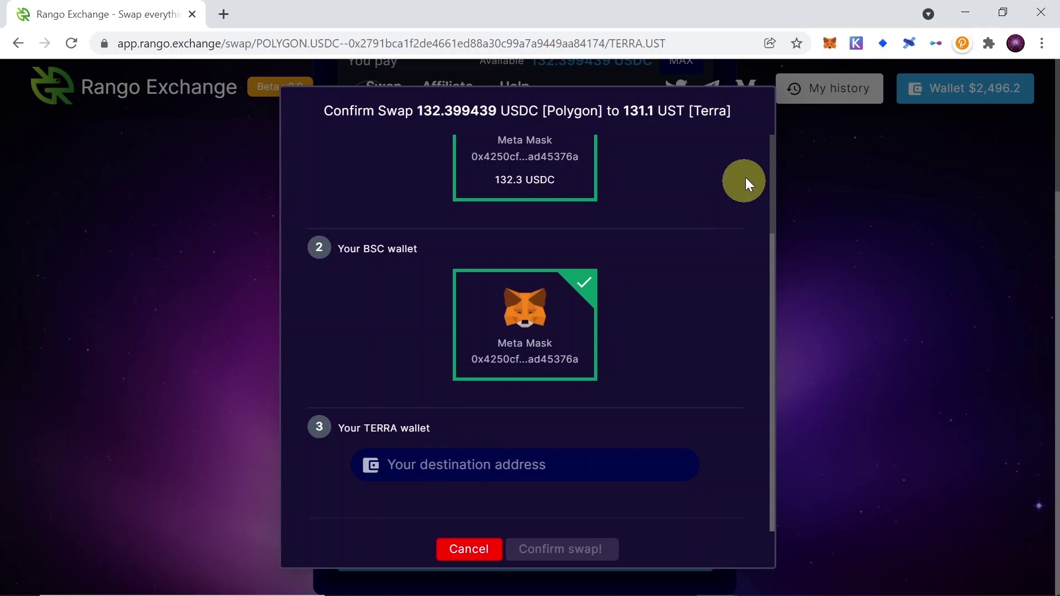
{"action": "left_click", "coordinate": [909, 44]}
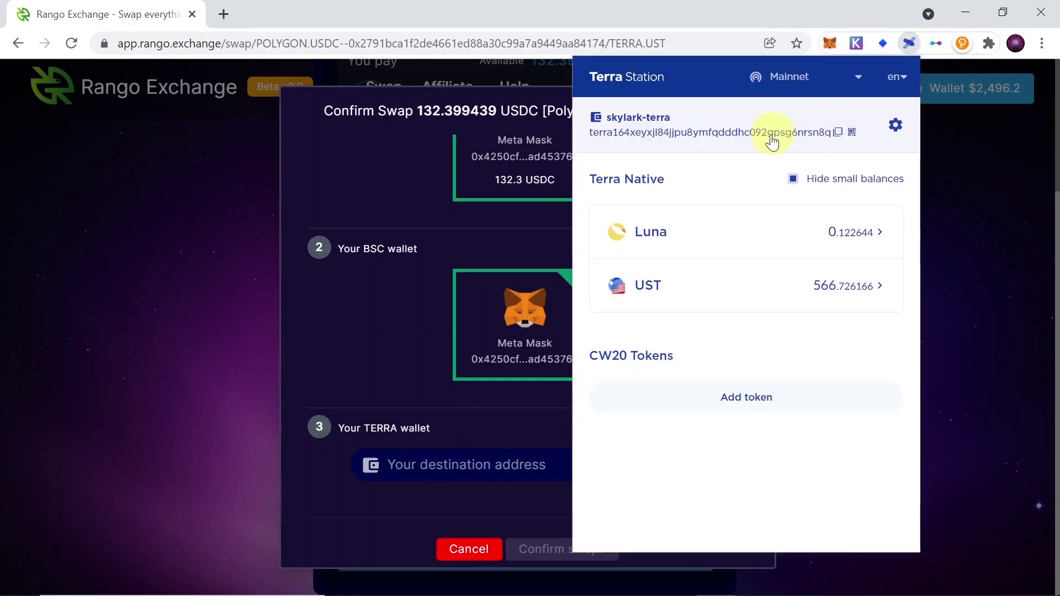
{"action": "left_click", "coordinate": [839, 135]}
{"action": "left_click", "coordinate": [471, 465]}
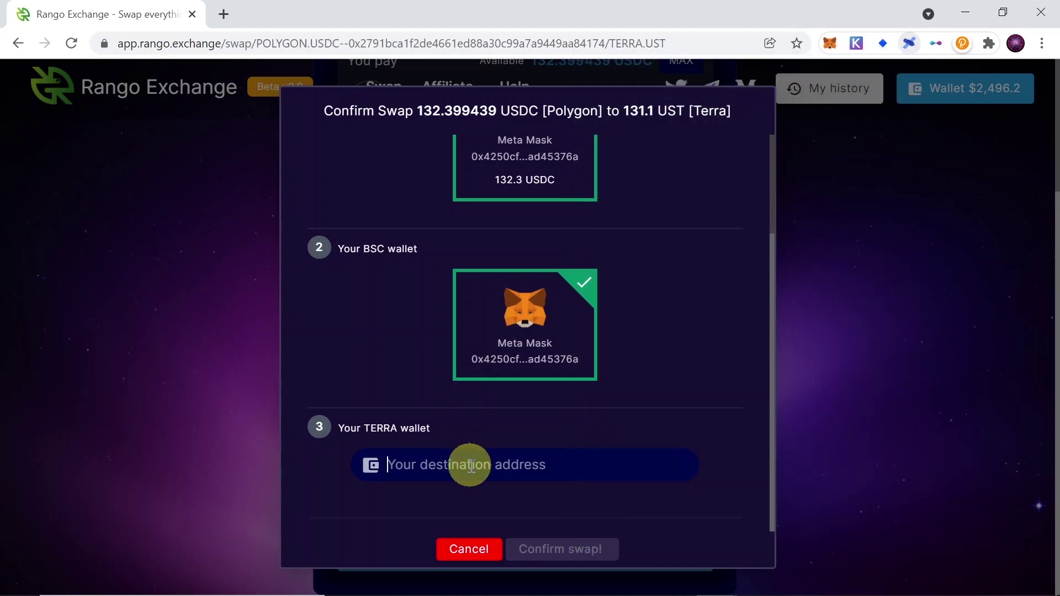
{"action": "key", "text": "ctrl+v"}
{"action": "left_click", "coordinate": [558, 549]}
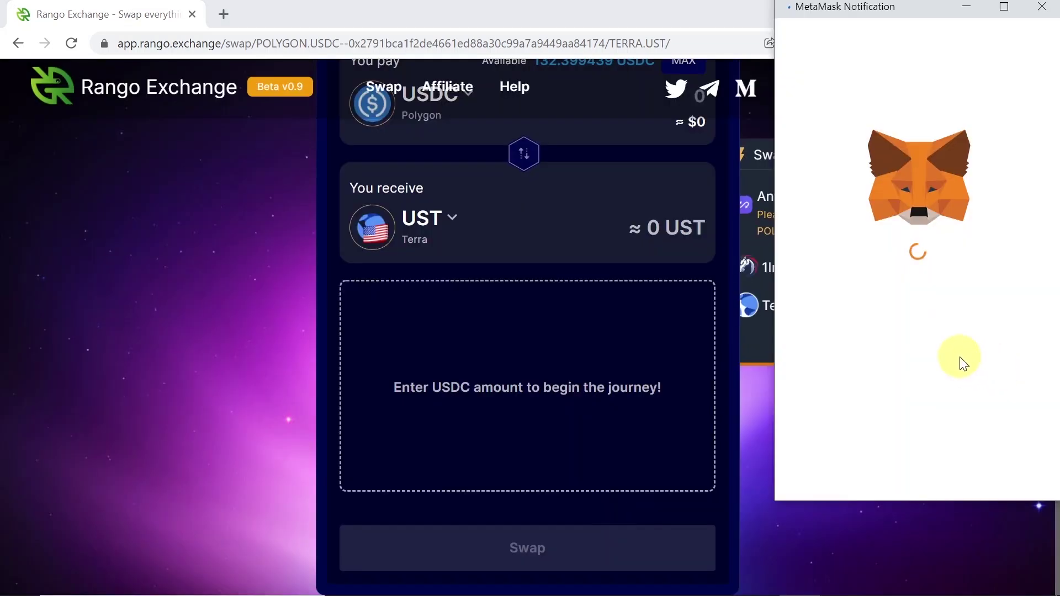
- Confirm the approval and the Polygon contract transaction in MetaMask, then zoom out
{"action": "left_click", "coordinate": [1001, 411]}
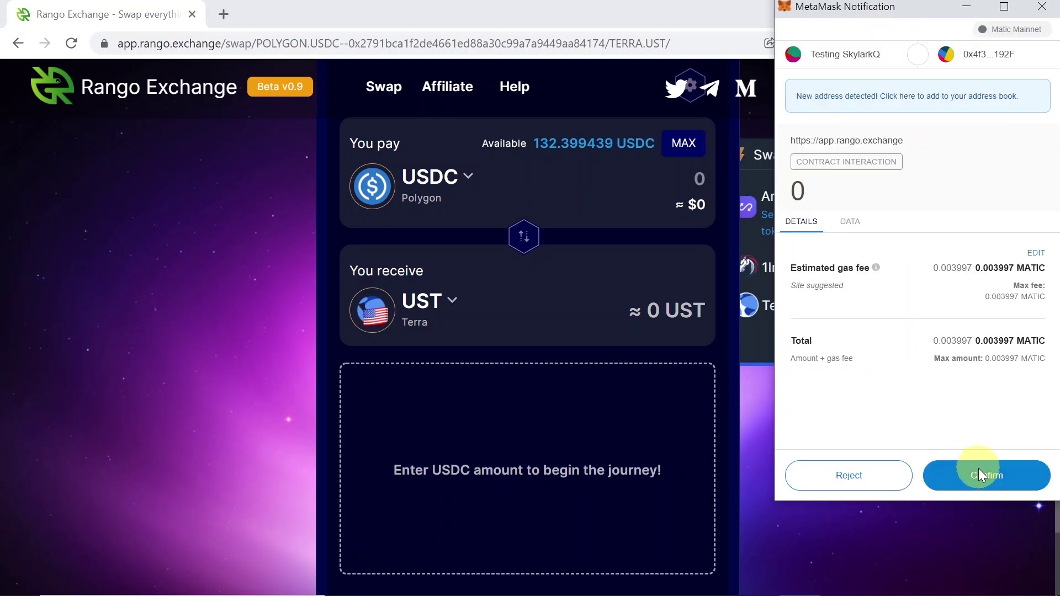
{"action": "left_click", "coordinate": [979, 476]}
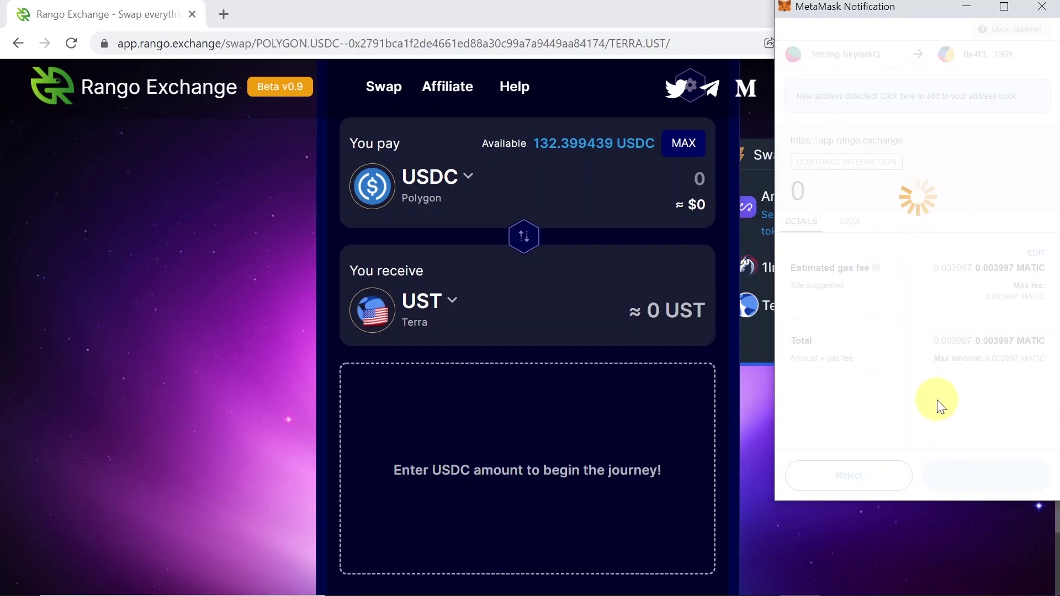
{"action": "key", "text": "ctrl+minus"}
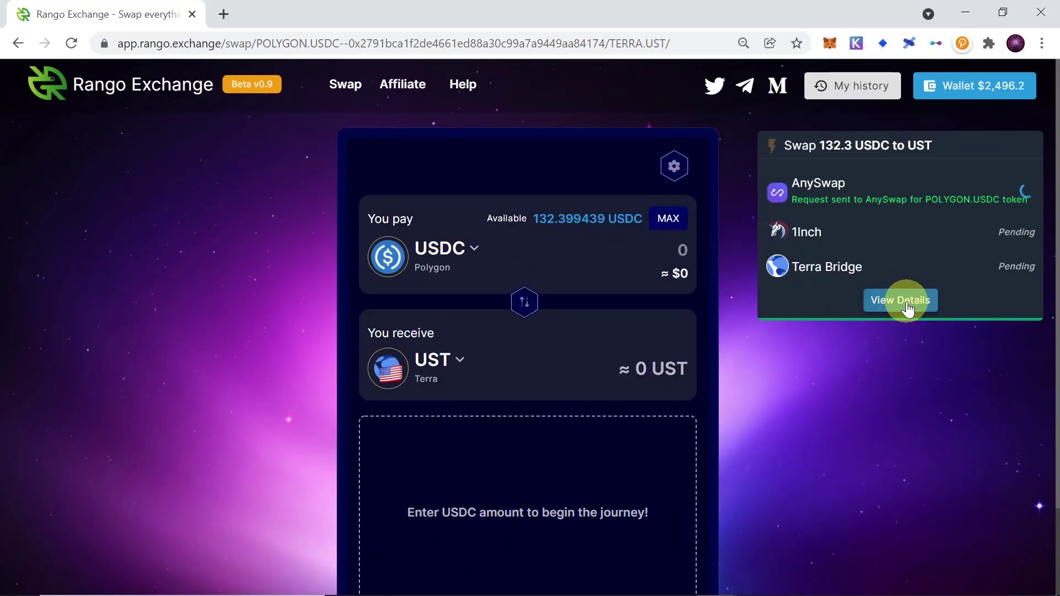
- Review the swap details showing MetaMask must switch to BSC, then close them
{"action": "left_click", "coordinate": [908, 307]}
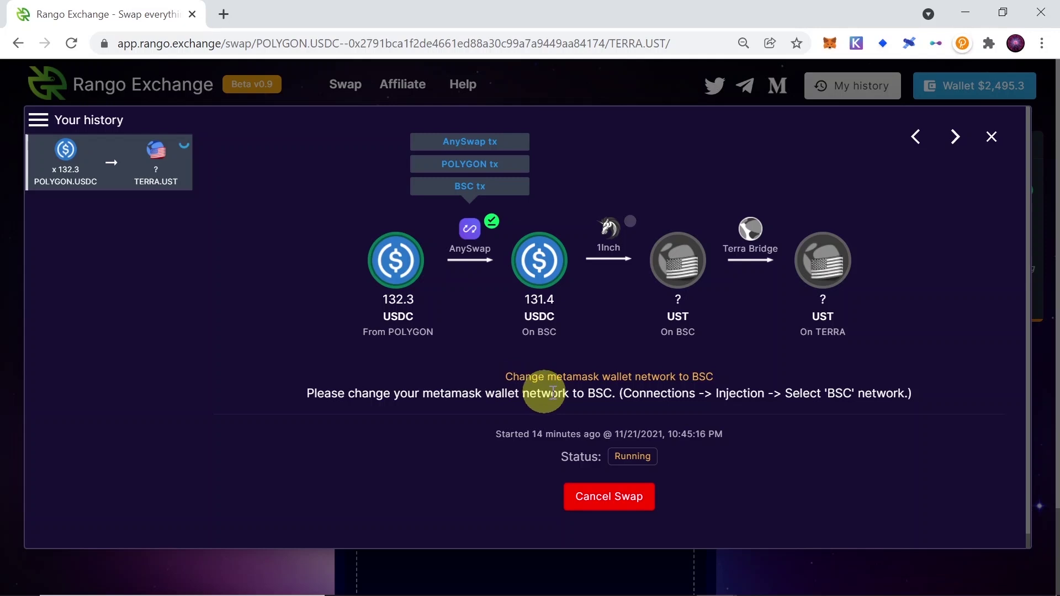
{"action": "left_click_drag", "start_coordinate": [585, 393], "coordinate": [633, 394]}
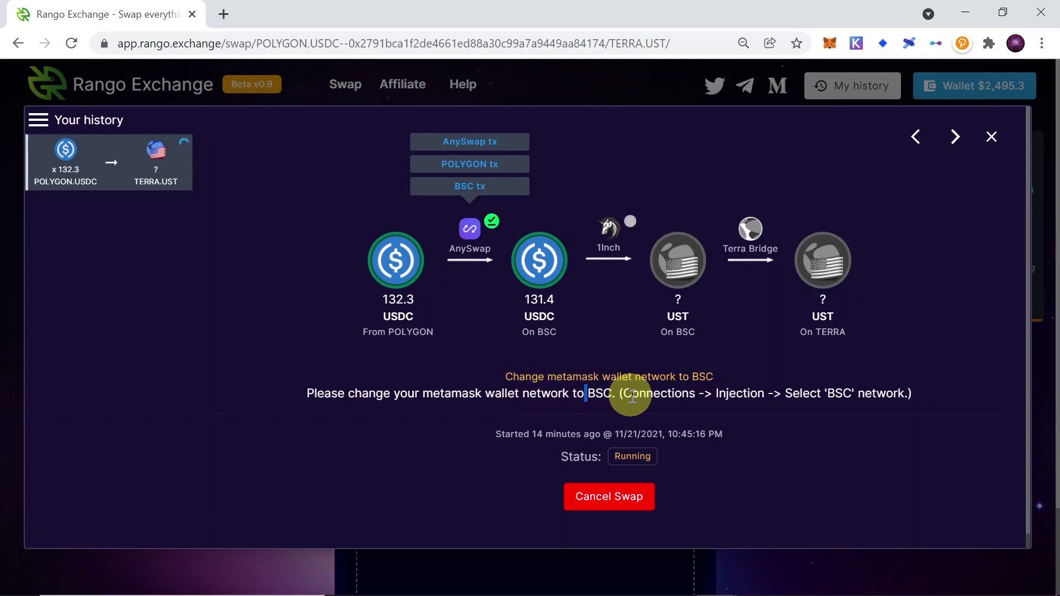
{"action": "left_click", "coordinate": [585, 389]}
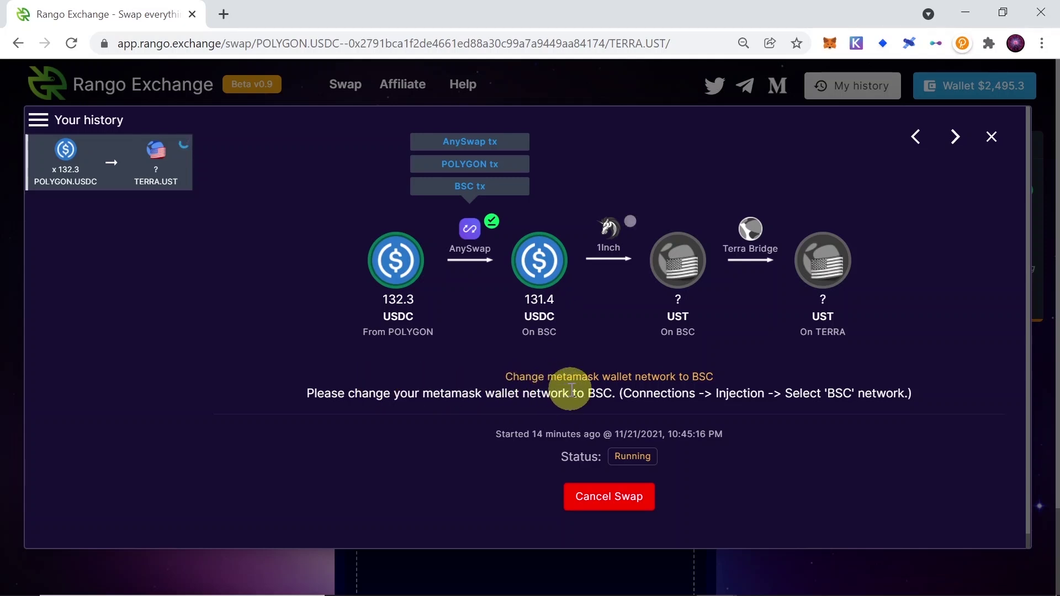
{"action": "left_click", "coordinate": [632, 394], "text": "shift"}
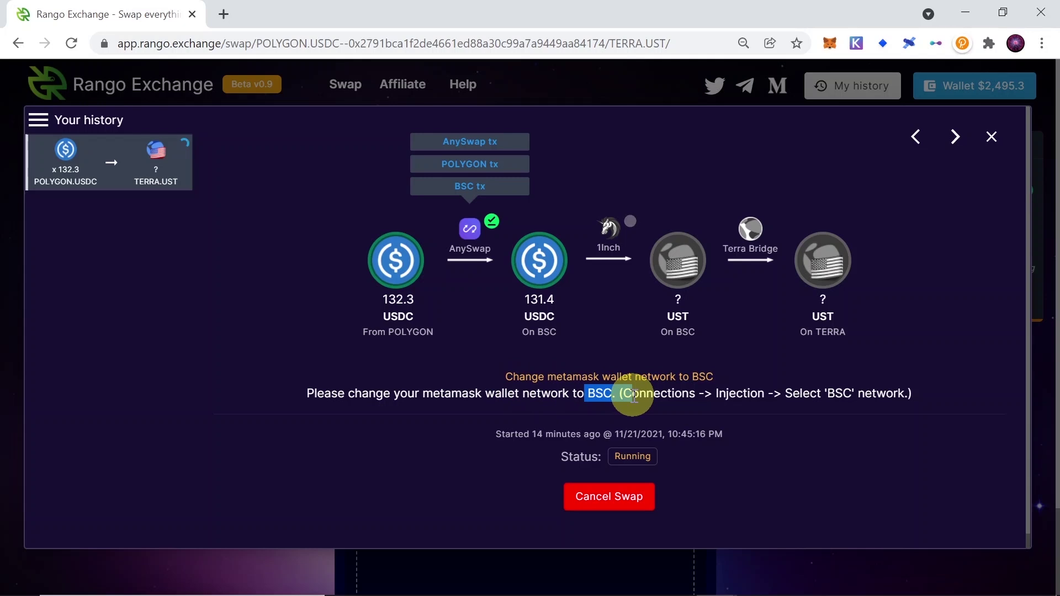
{"action": "left_click", "coordinate": [643, 395]}
{"action": "left_click", "coordinate": [993, 137]}
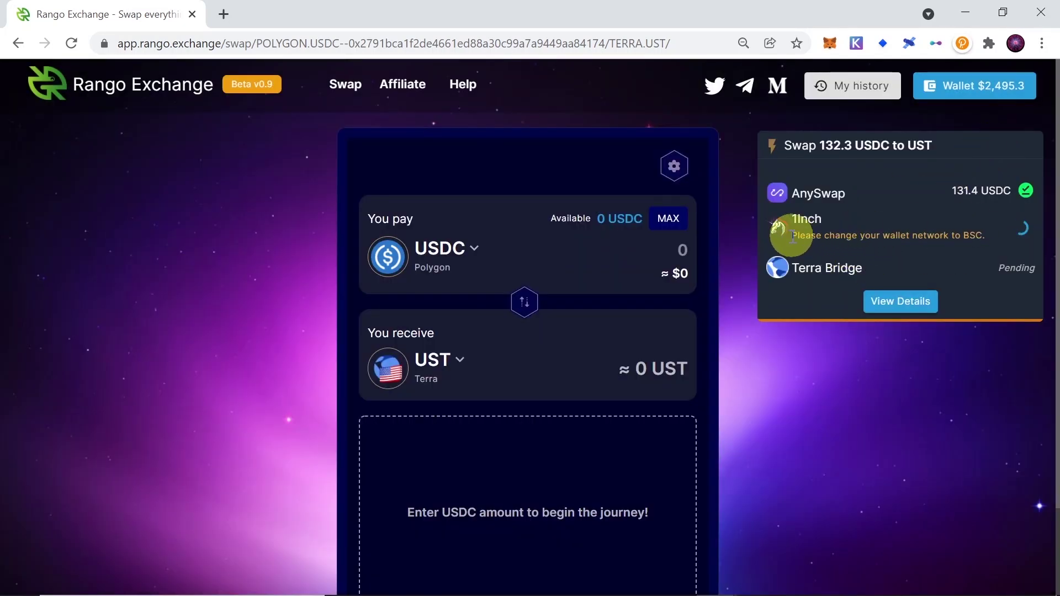
- Switch MetaMask's network to BSC Mainnet
{"action": "left_click", "coordinate": [829, 43]}
{"action": "left_click", "coordinate": [713, 86]}
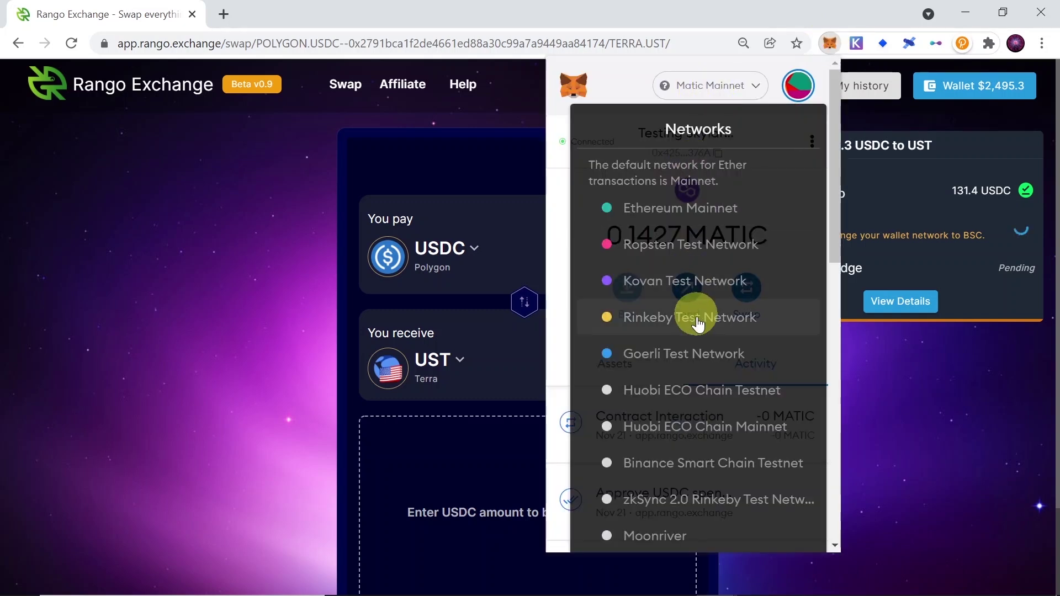
{"action": "scroll", "coordinate": [699, 324], "scroll_direction": "down", "scroll_amount": 7}
{"action": "scroll", "coordinate": [696, 318], "scroll_direction": "down", "scroll_amount": 2}
{"action": "scroll", "coordinate": [693, 314], "scroll_direction": "down", "scroll_amount": 3}
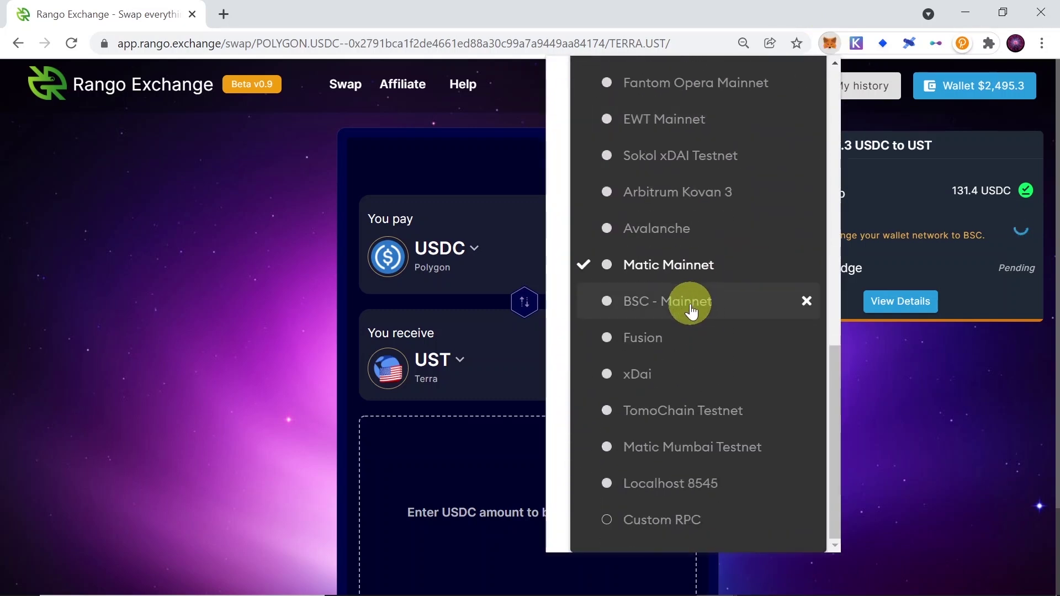
{"action": "left_click", "coordinate": [690, 311]}
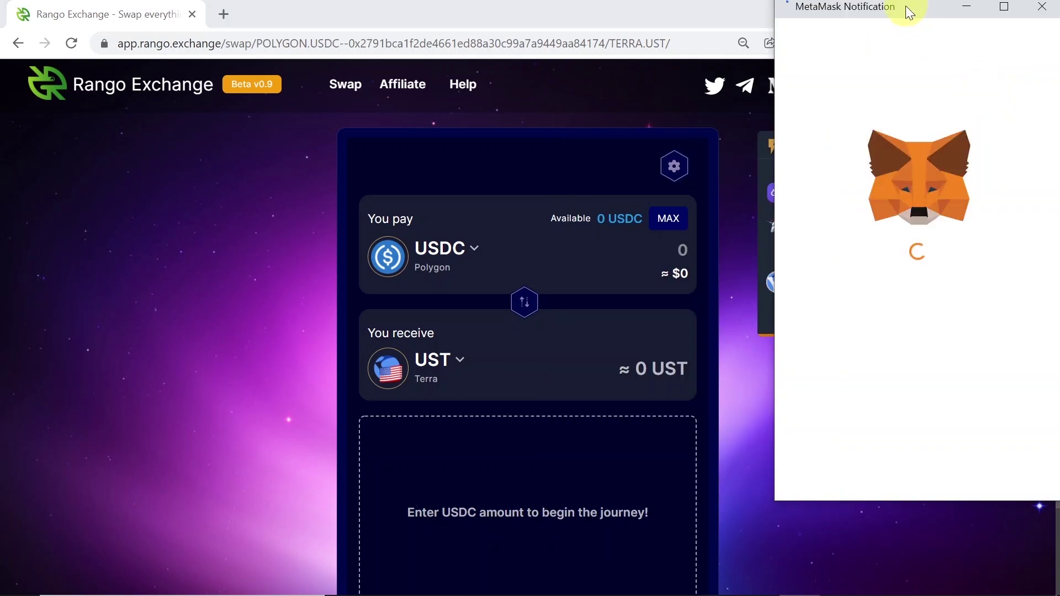
- Approve Rango's permission to spend the USDC on BSC
{"action": "left_click_drag", "start_coordinate": [905, 6], "coordinate": [846, 41]}
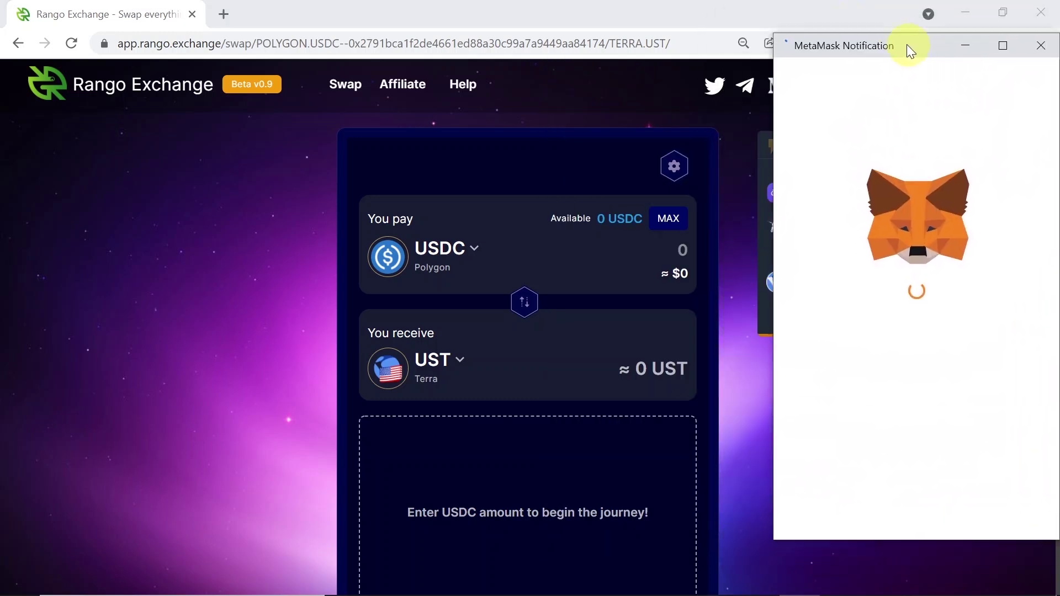
{"action": "left_click_drag", "start_coordinate": [846, 41], "coordinate": [863, 43]}
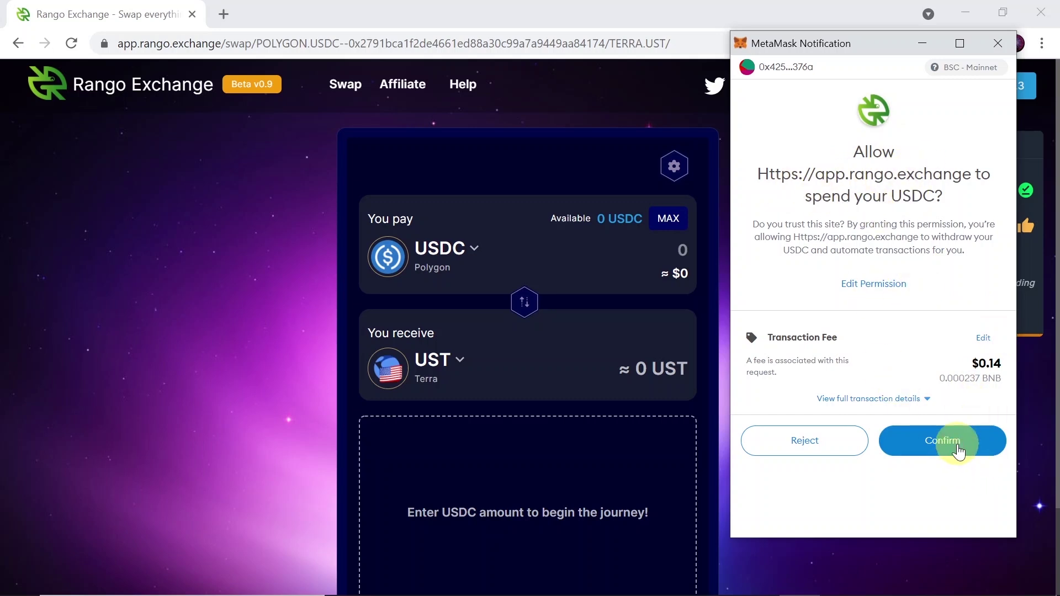
{"action": "left_click", "coordinate": [957, 452]}
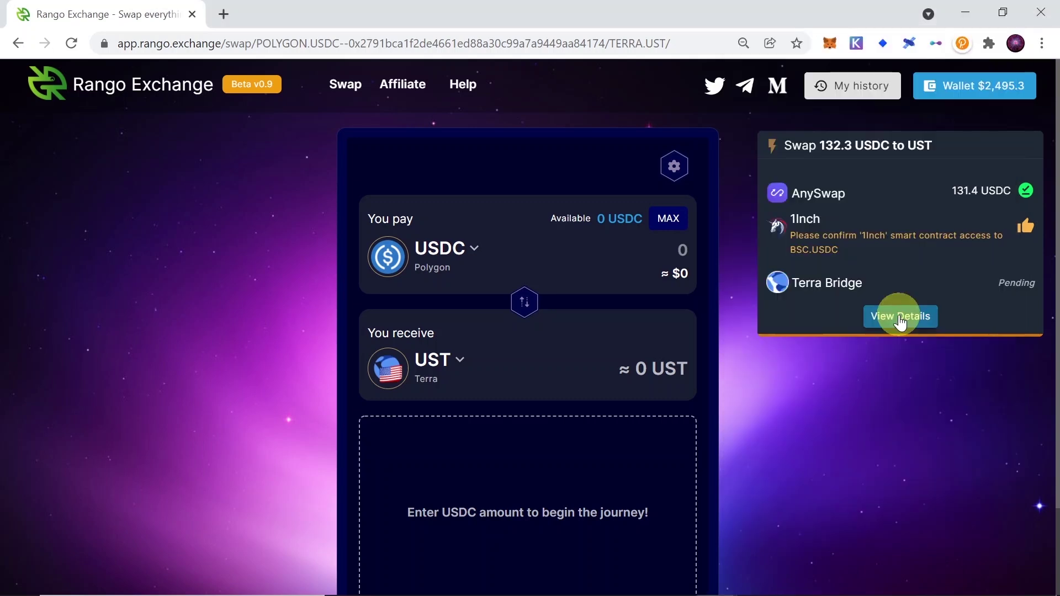
- Confirm the 1inch swap and the remaining BSC contract transaction in MetaMask
{"action": "left_click", "coordinate": [900, 317]}
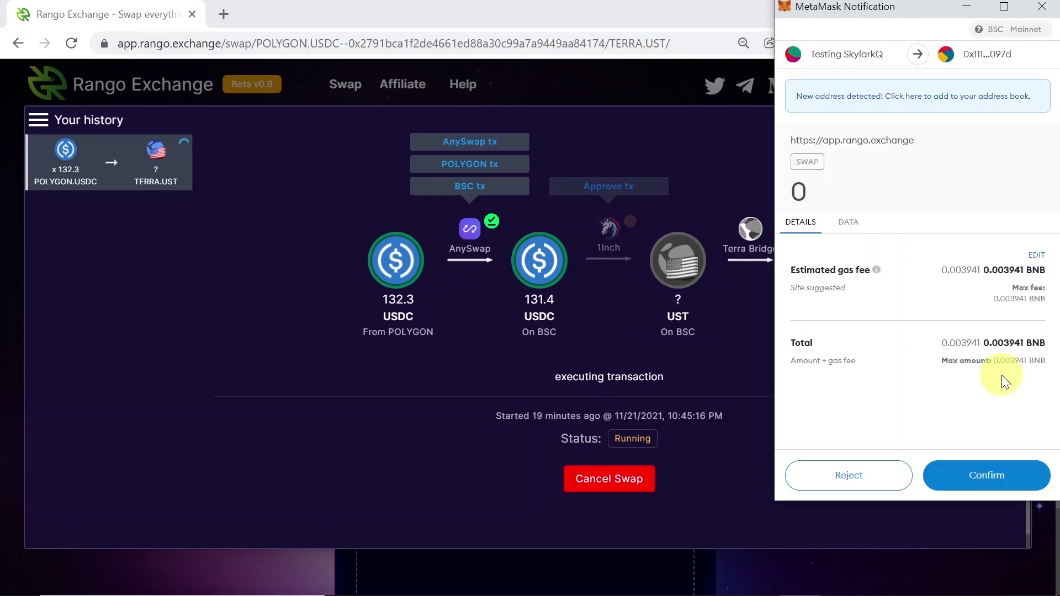
{"action": "left_click", "coordinate": [981, 482]}
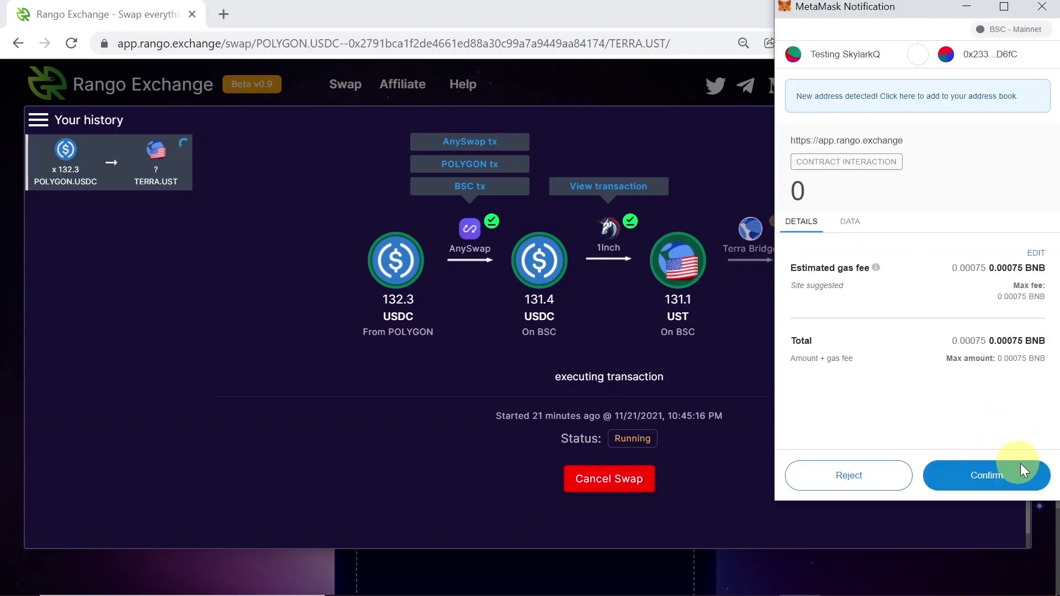
{"action": "left_click", "coordinate": [987, 476]}
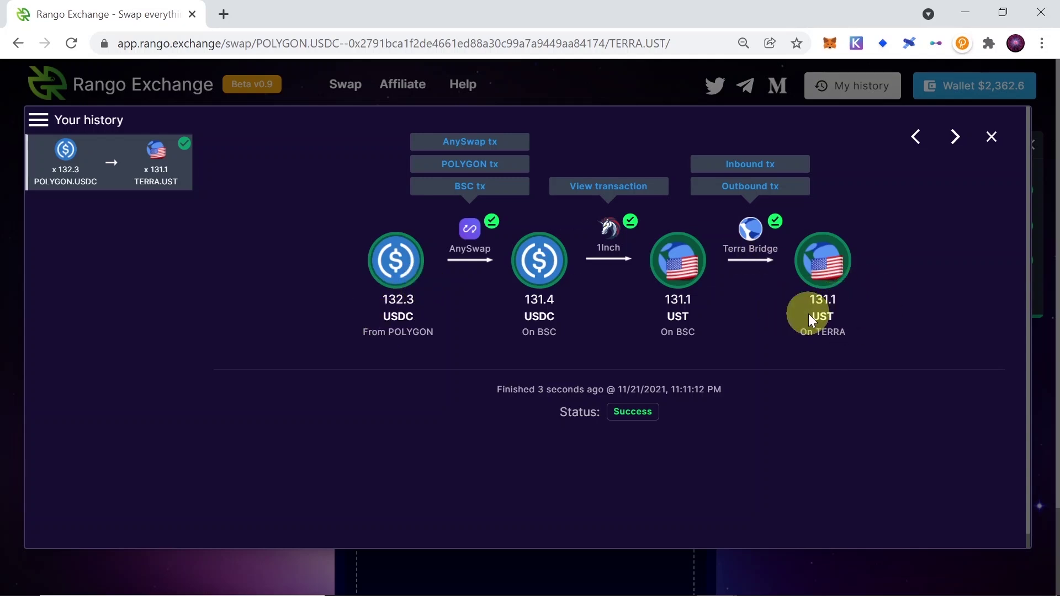
{"action": "left_click", "coordinate": [909, 44]}
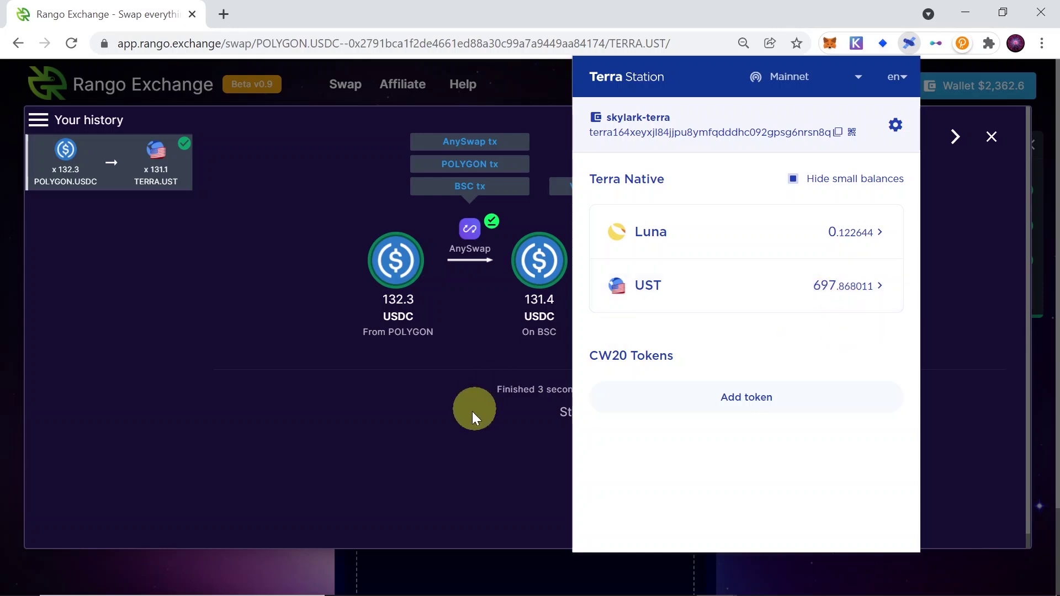
{"action": "left_click", "coordinate": [434, 426]}
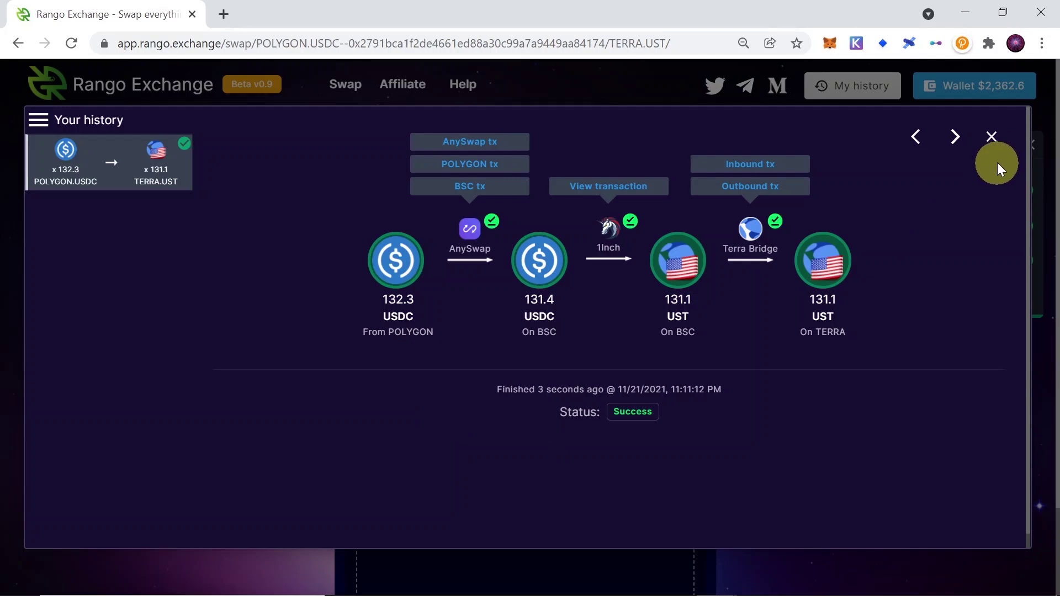